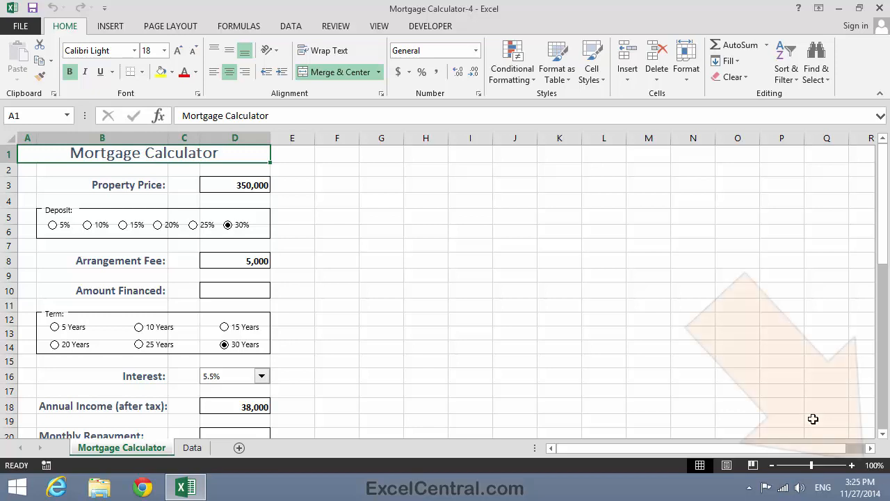
Set the worksheet zoom to 75% and switch the ribbon to auto-hide
left_click(874, 466)
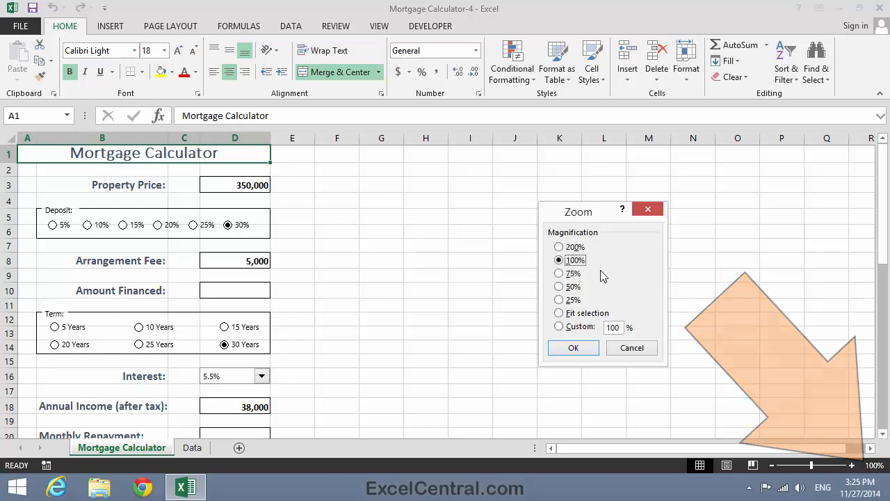
left_click(563, 273)
left_click(572, 349)
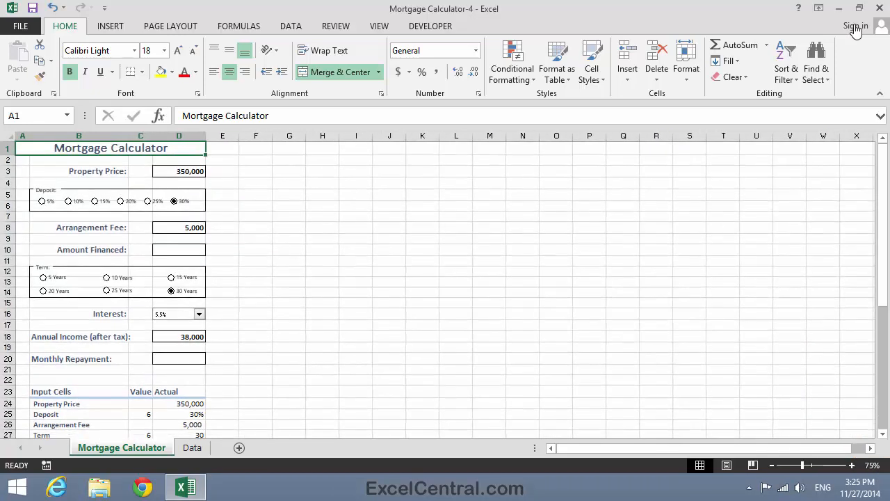
left_click(816, 12)
left_click(806, 29)
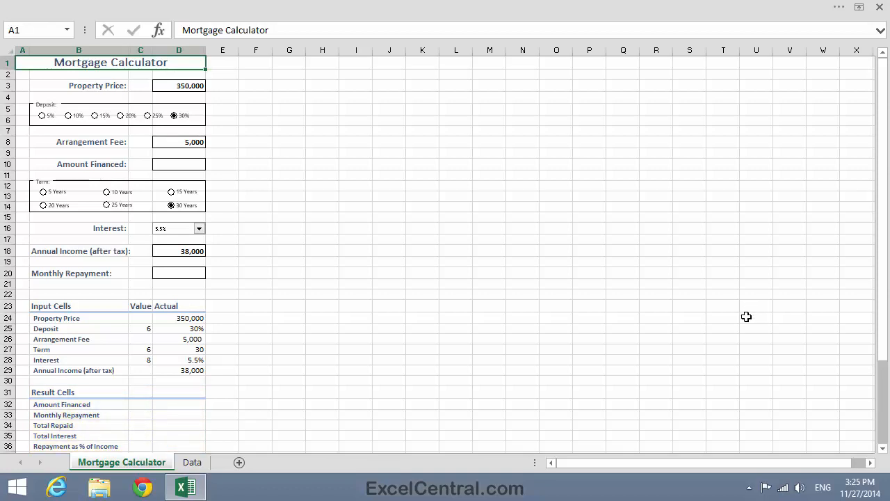
Temporarily reveal the hidden ribbon and reset the worksheet zoom to 100%
left_click(490, 5)
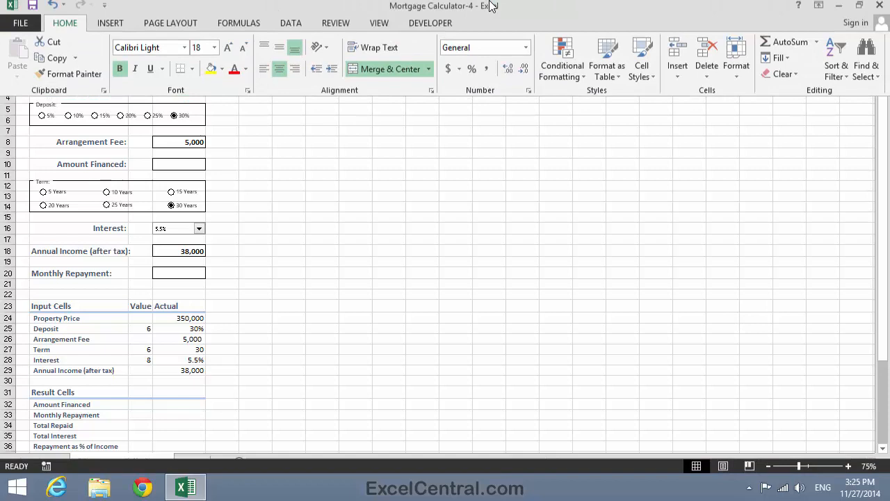
left_click(379, 28)
left_click(311, 64)
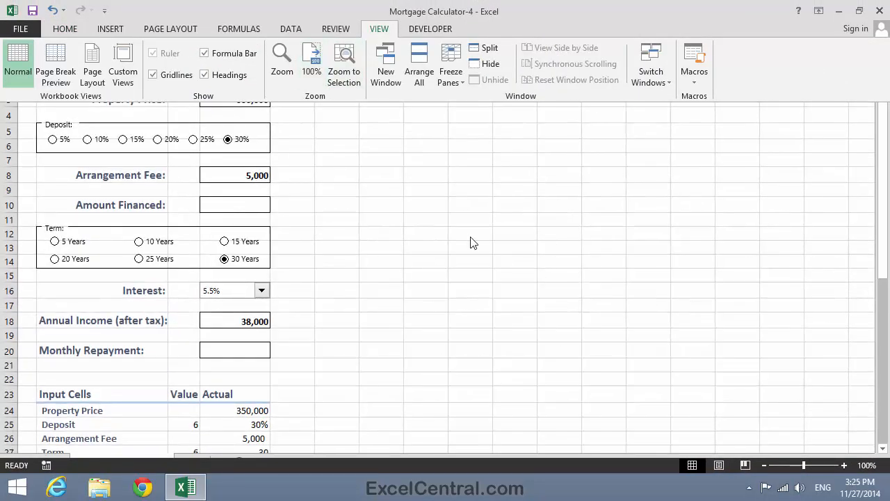
Enter the Amount Financed formula =D24-D24*D25+D26 in cell D32
left_click(883, 449)
left_click(883, 449)
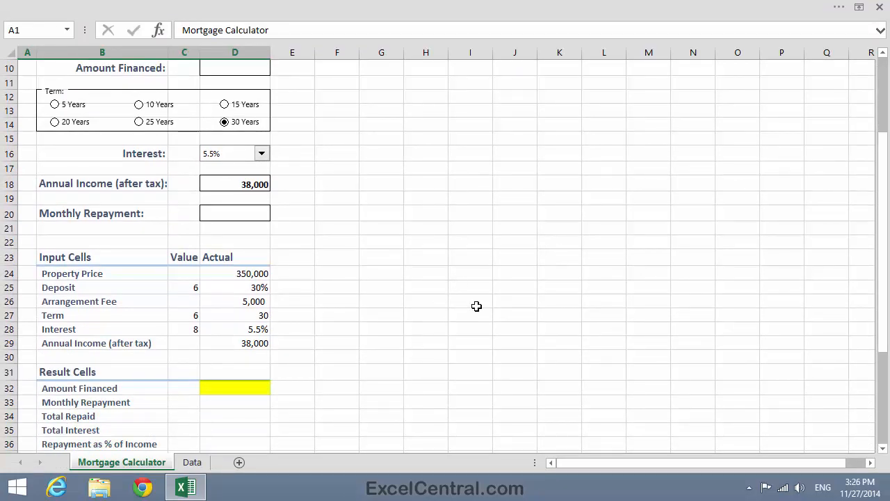
left_click(237, 388)
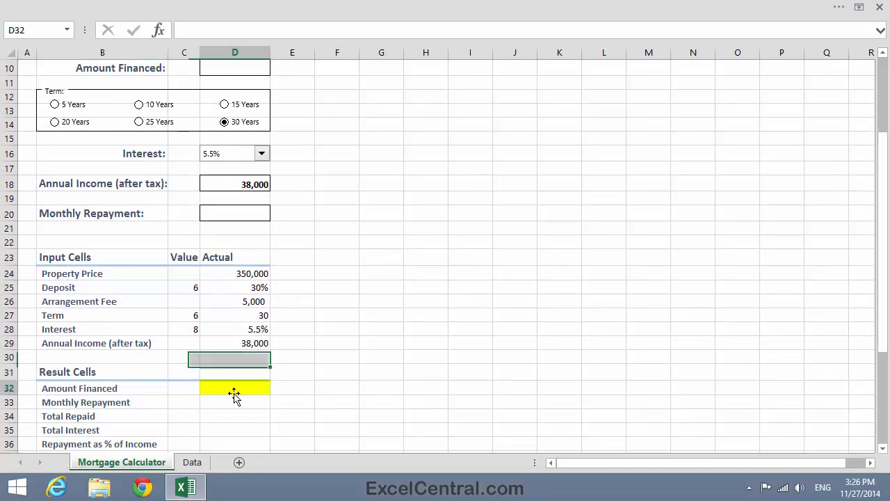
type("=")
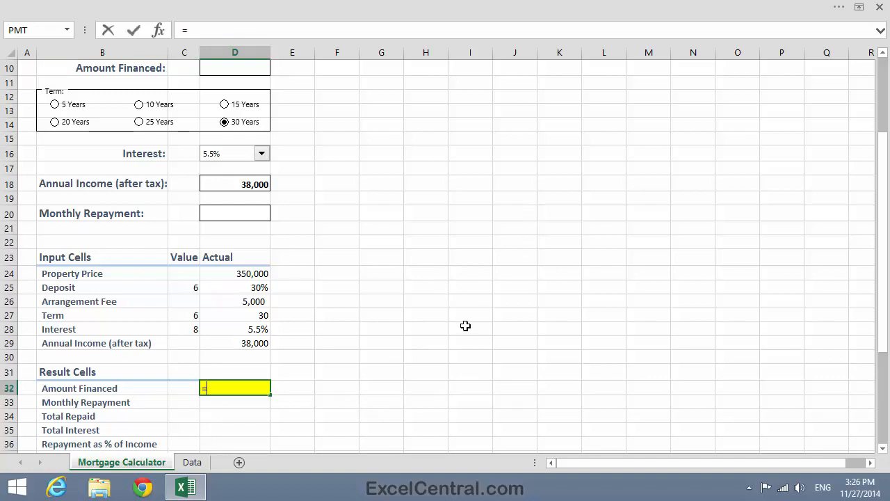
left_click(263, 273)
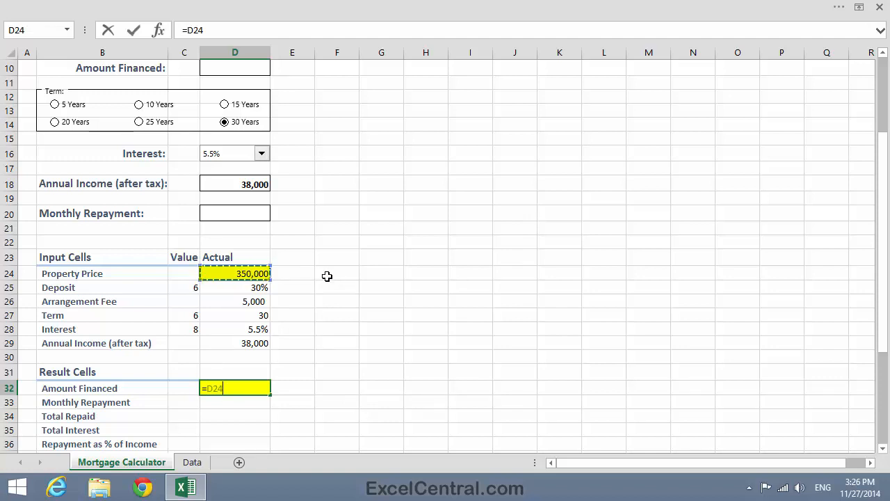
type("-")
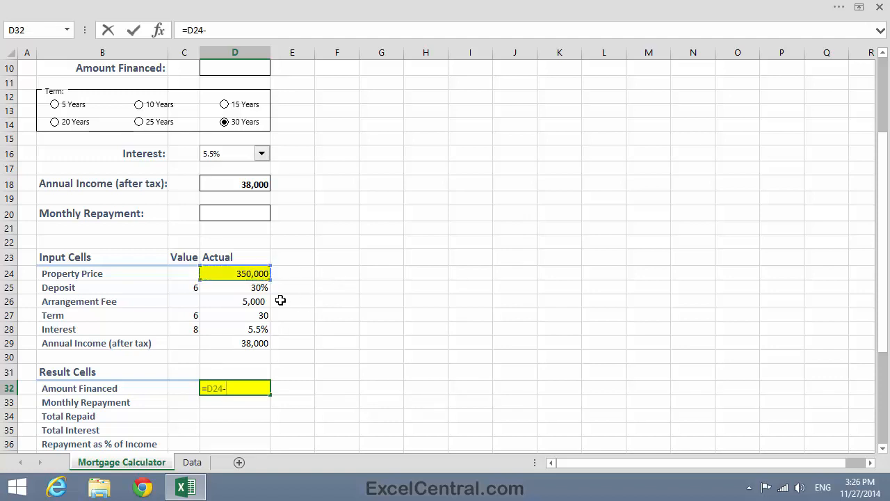
left_click(248, 274)
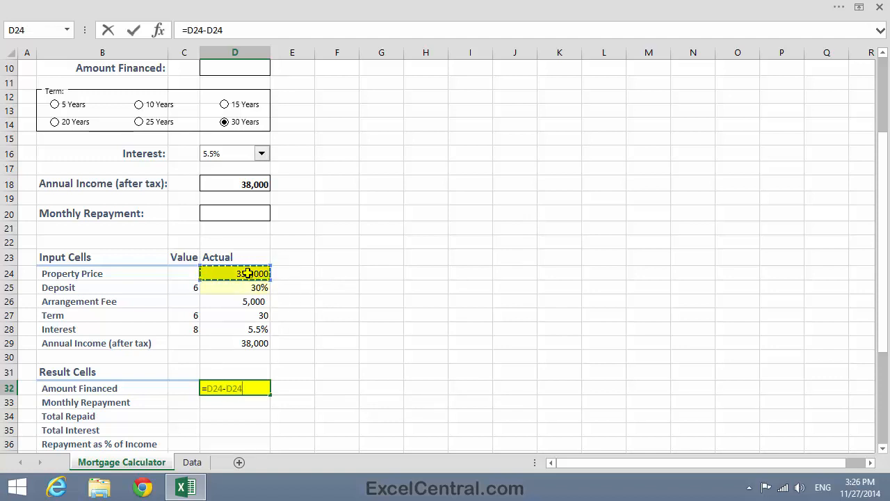
type("*")
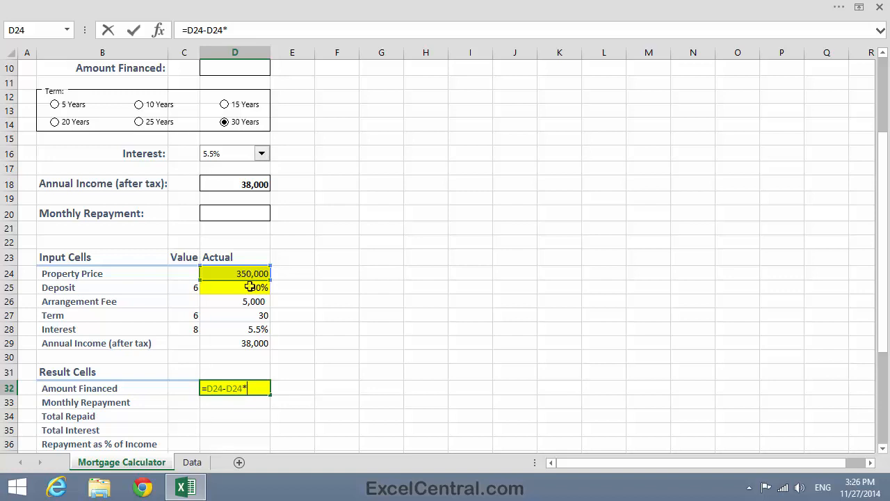
left_click(250, 286)
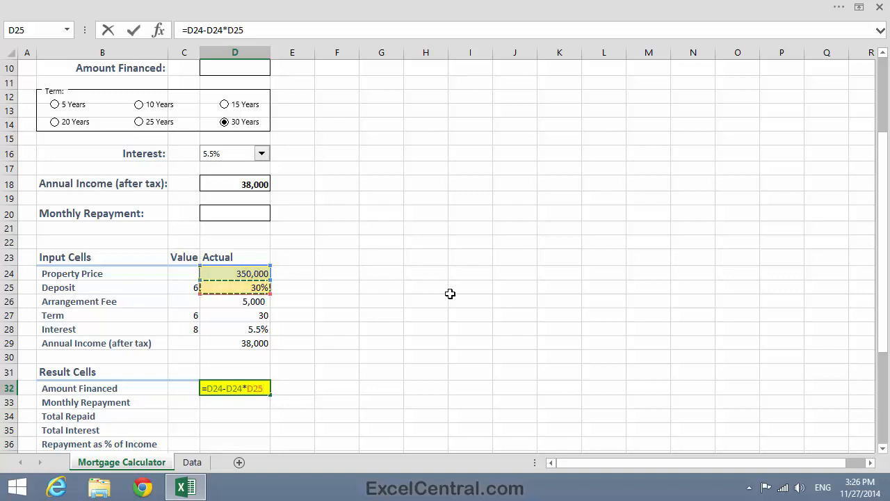
type("+")
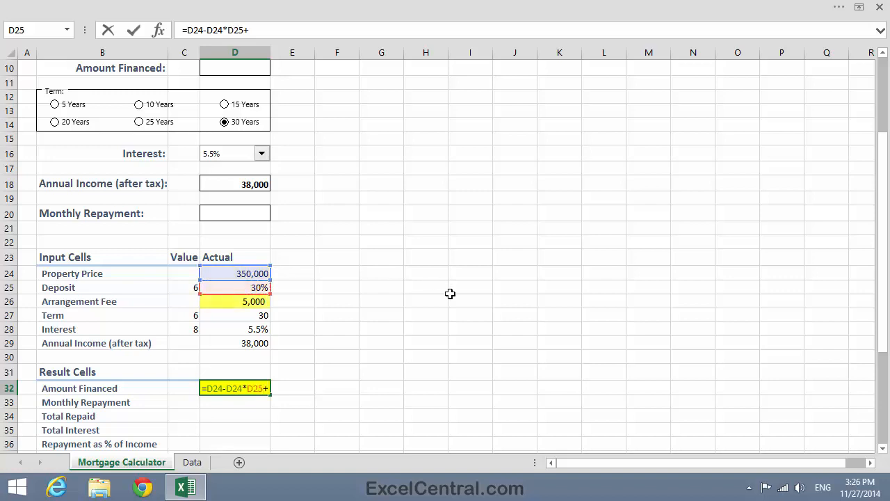
left_click(259, 301)
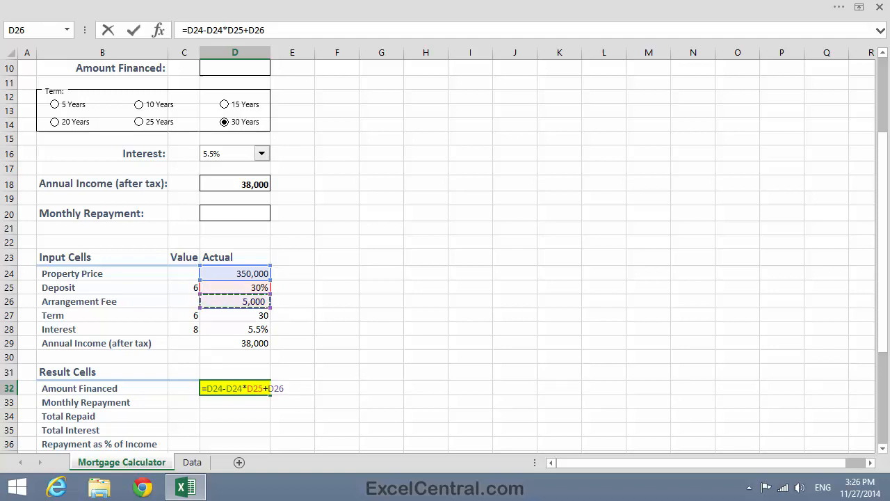
key("ctrl+Return")
key("Return")
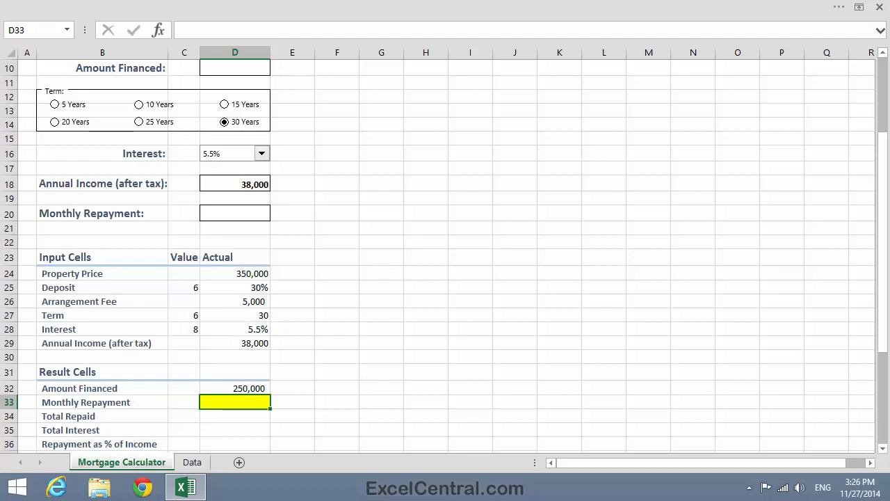
Start a Monthly Repayment formula in cell D33 by inserting the financial function PMT
type("=")
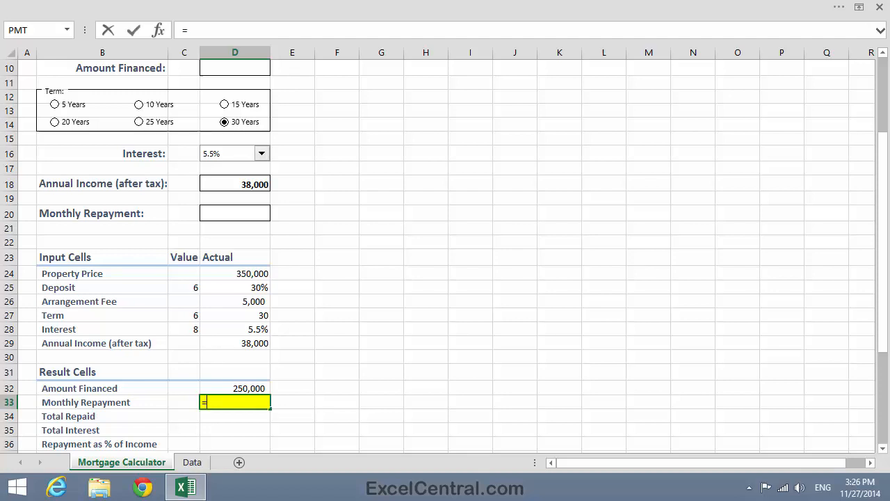
left_click(361, 6)
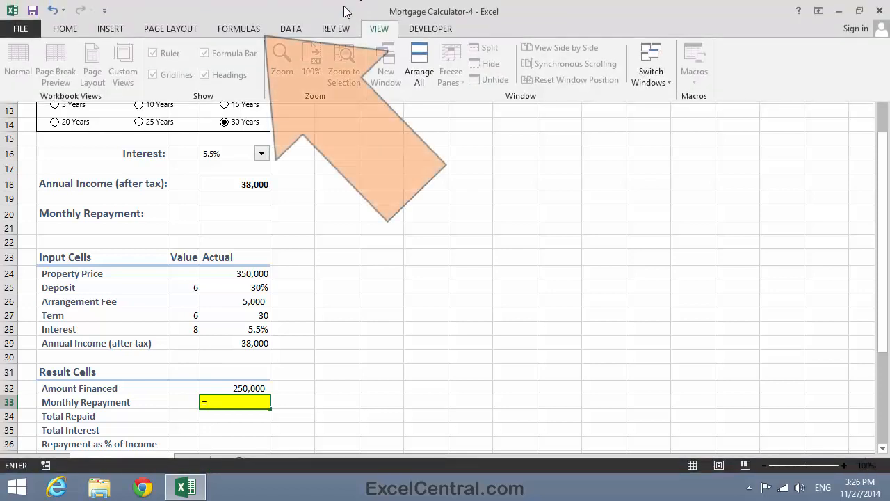
left_click(246, 31)
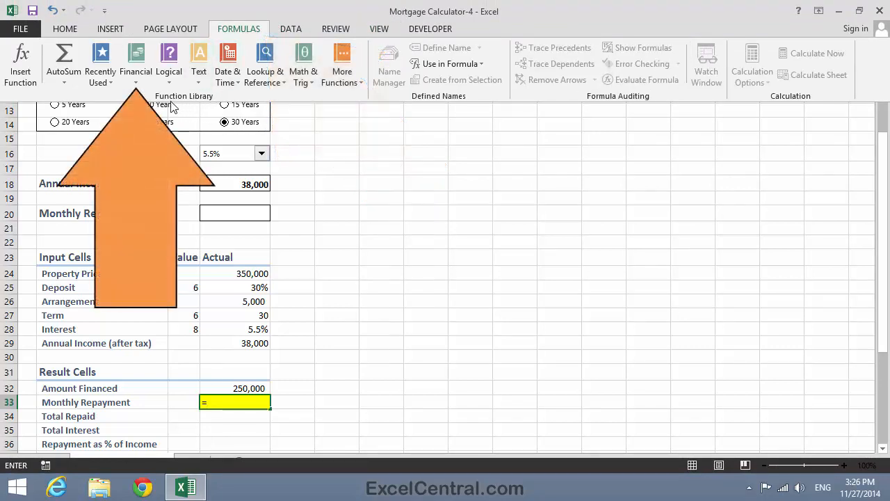
left_click(136, 85)
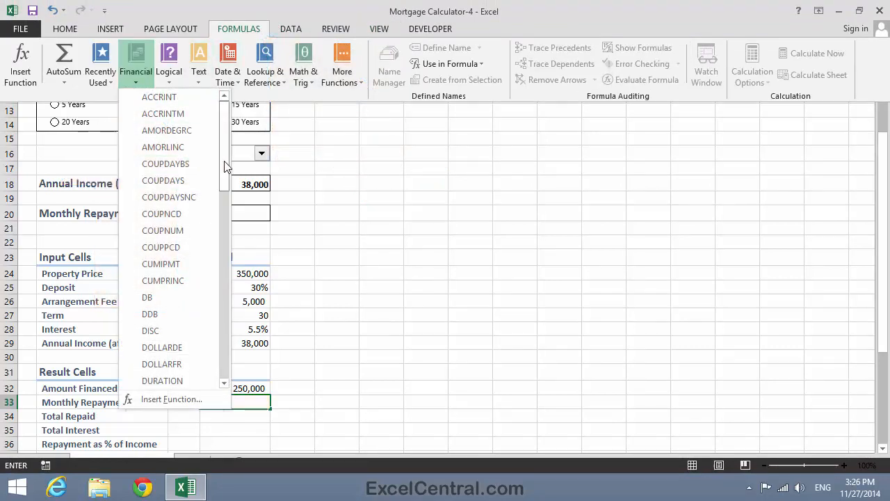
scroll(213, 239, "down", 5)
scroll(214, 238, "down", 3)
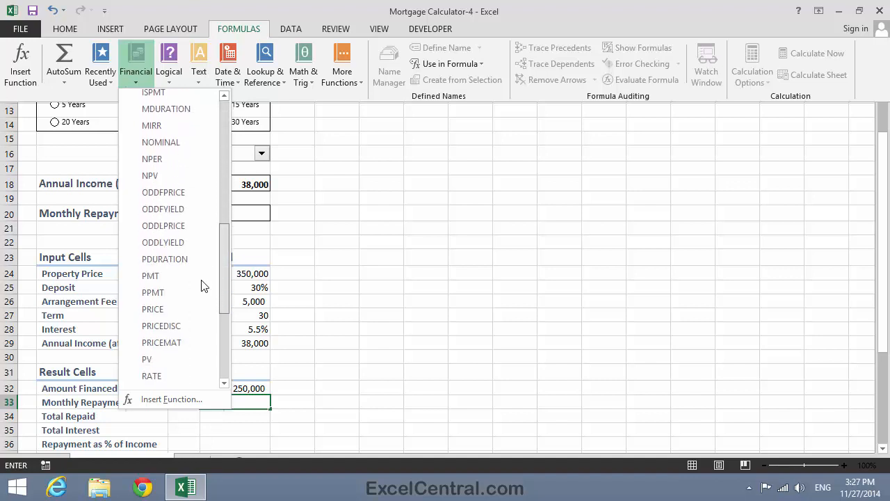
left_click(201, 276)
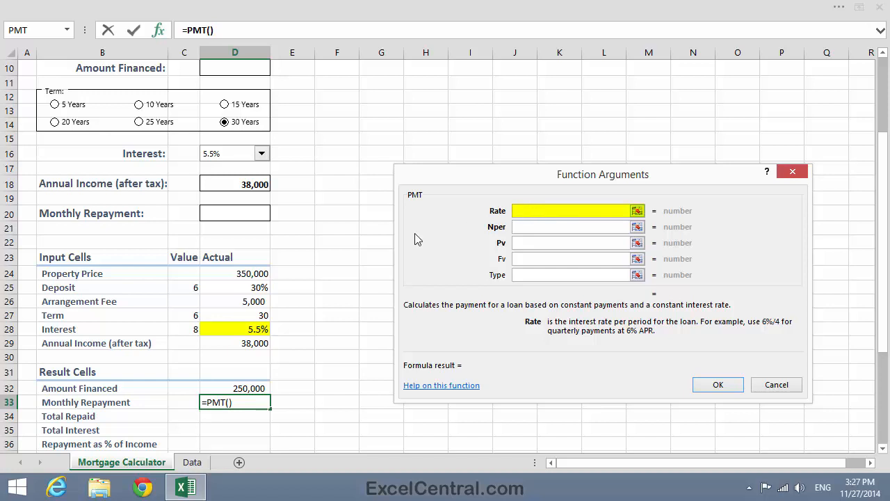
Set the PMT function's Rate argument to D28/12 and its Nper argument to D27*12
left_click(253, 331)
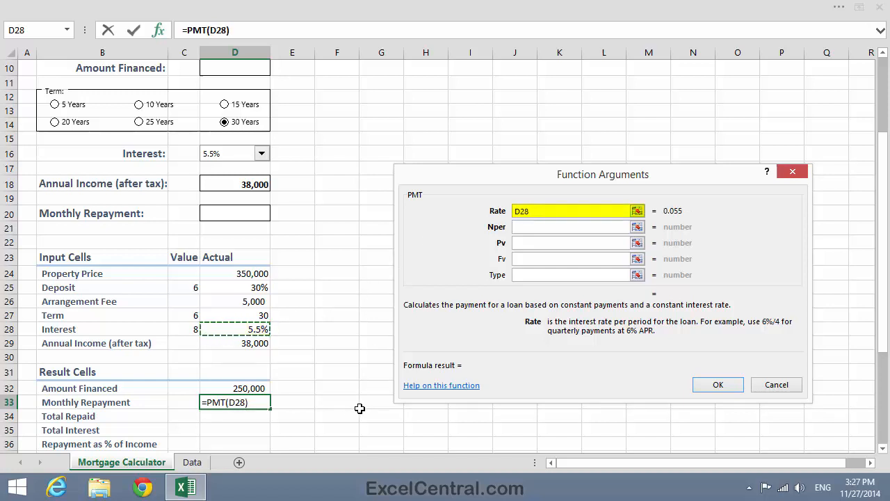
type("/12")
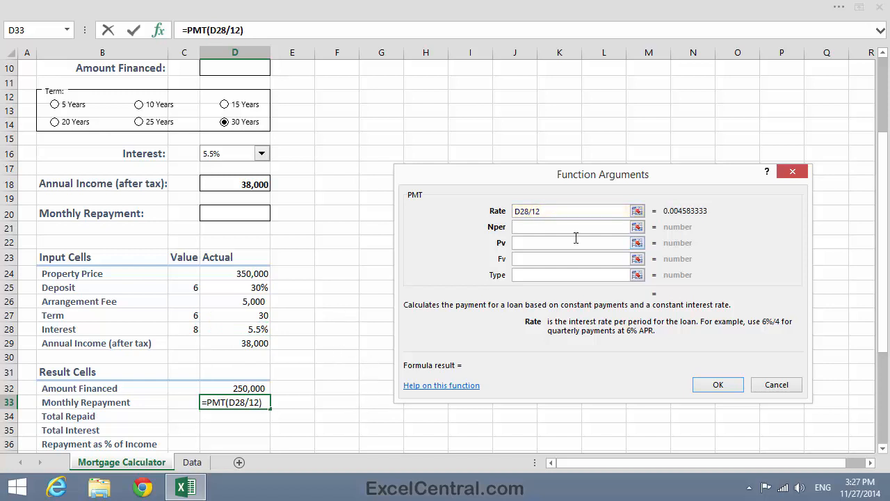
left_click(532, 227)
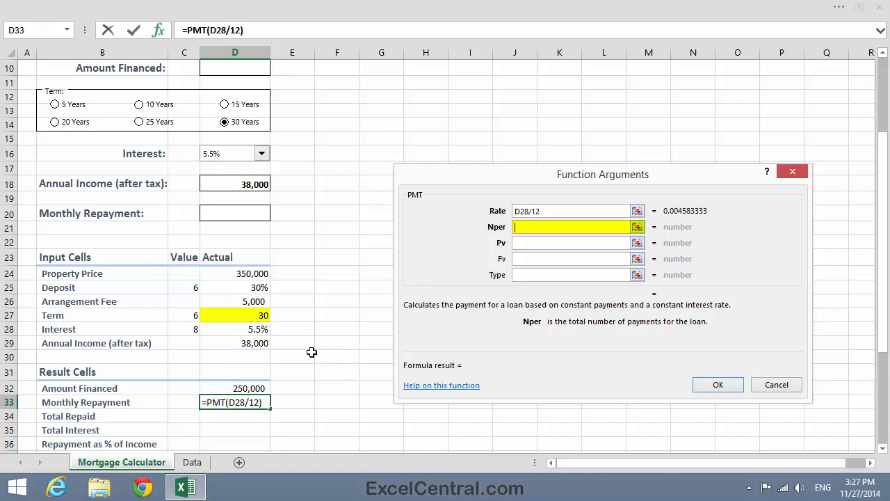
left_click(248, 318)
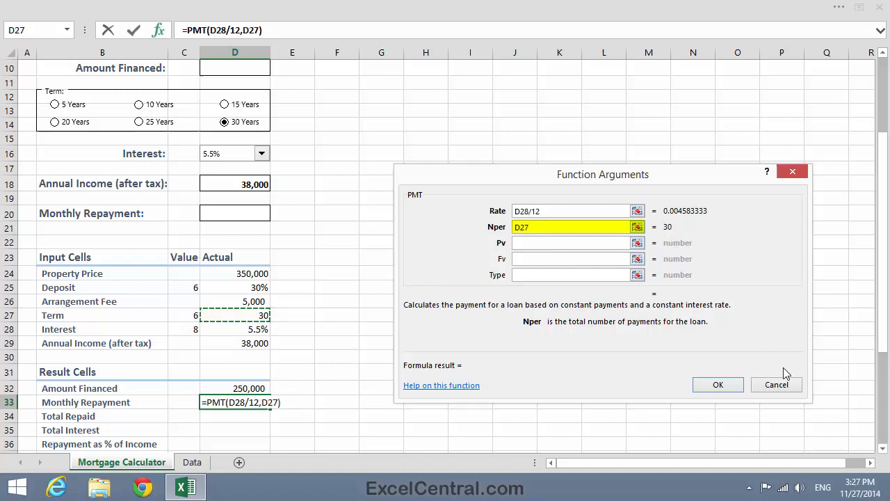
type("*12")
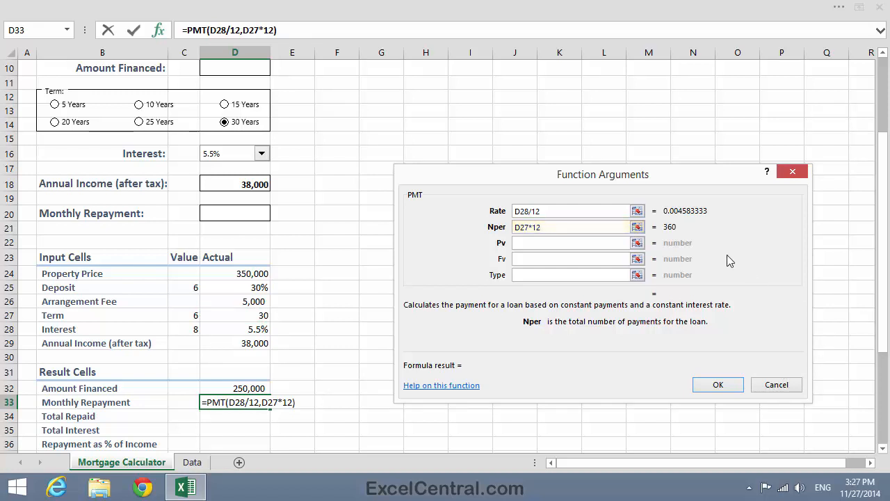
Complete the function with Pv set to D32, and negate the D33 formula so it reads =-PMT(D28/12,D27*12,D32)
left_click(527, 242)
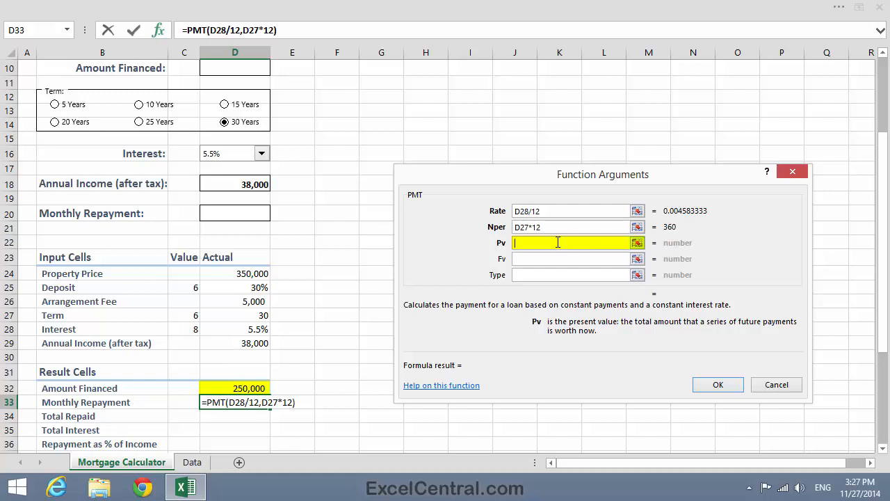
left_click(251, 388)
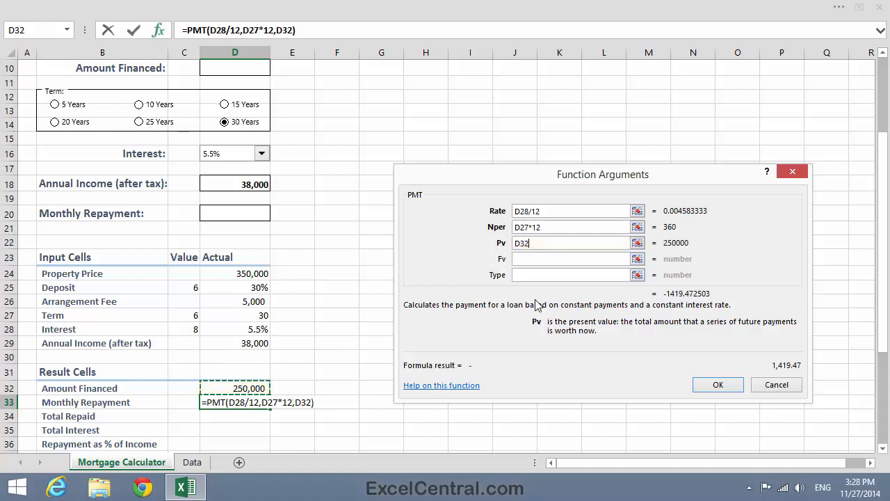
left_click(716, 385)
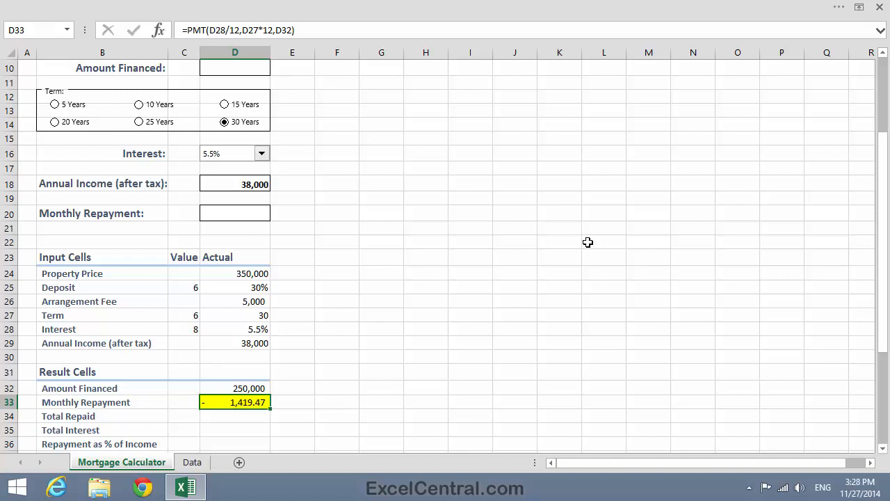
left_click(187, 30)
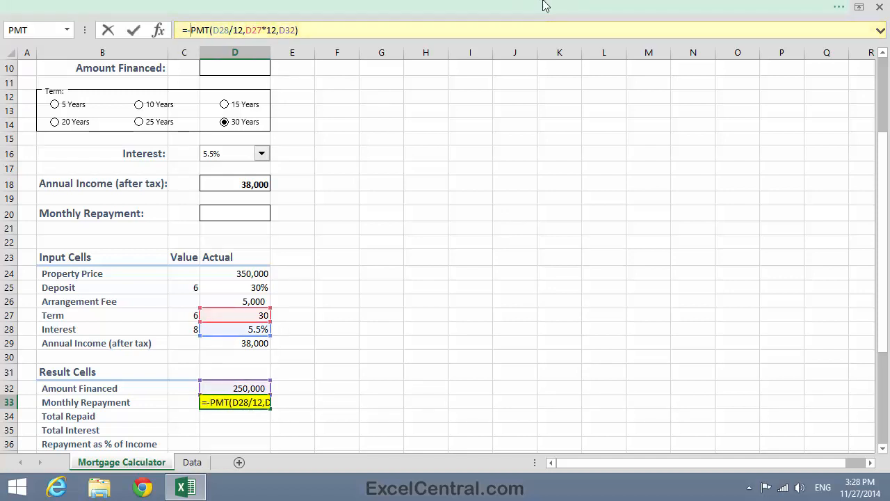
key("Return")
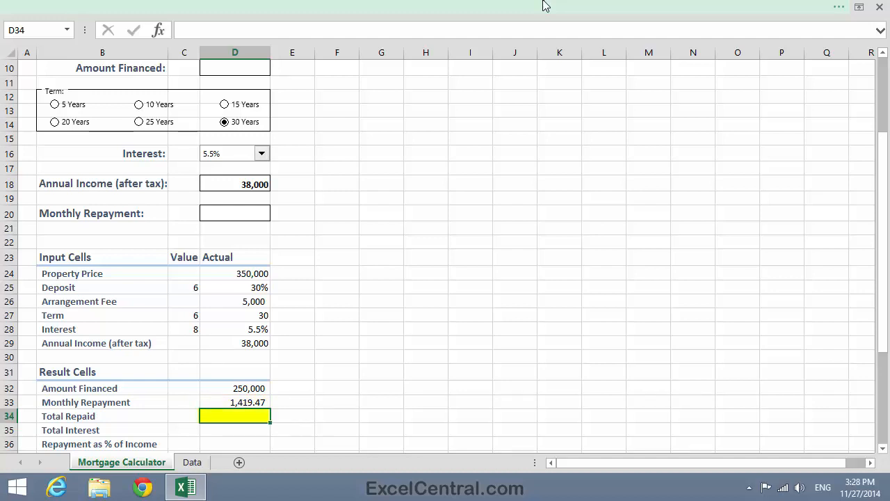
Enter the Total Repaid formula =D33*D27*12 in cell D34
type("=")
left_click(245, 401)
type("*")
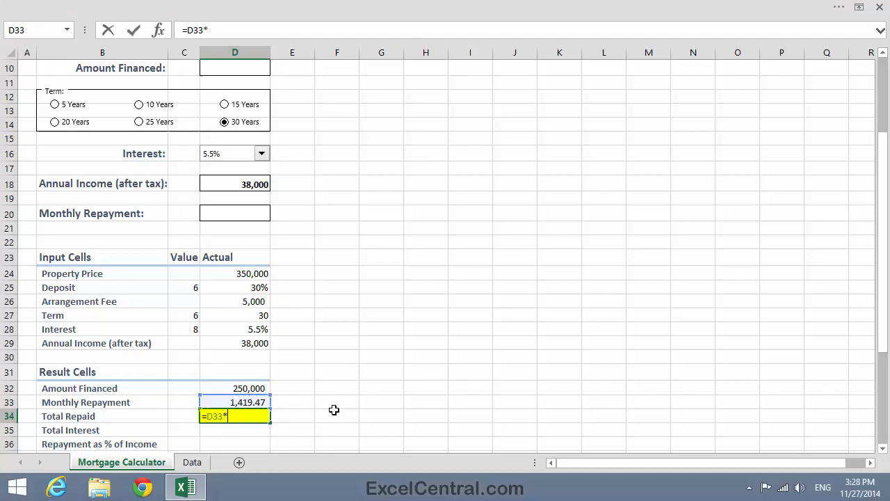
left_click(249, 314)
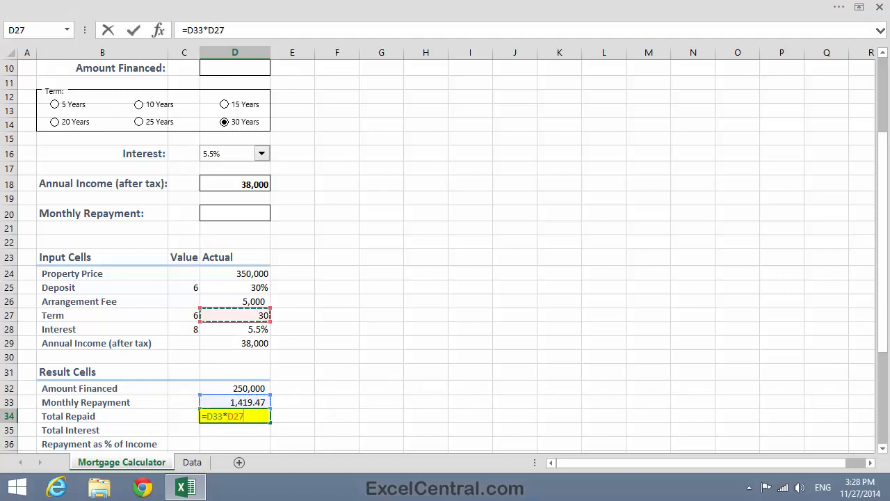
type("*12")
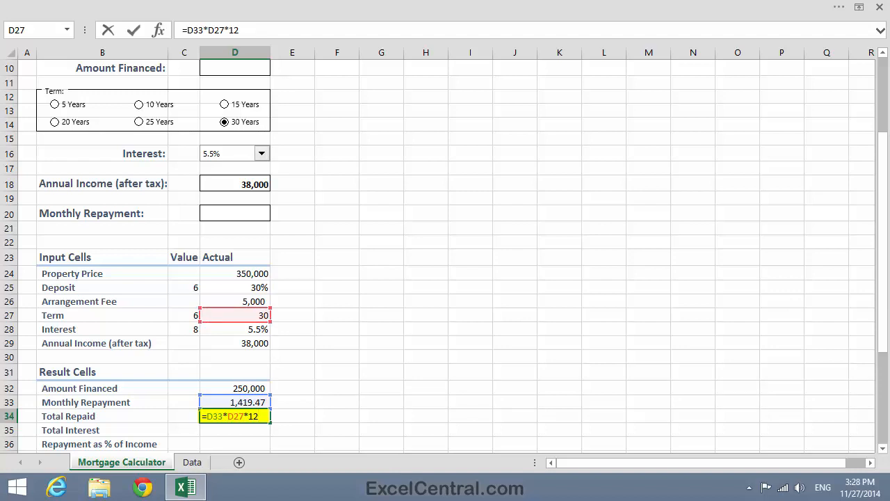
key("Return")
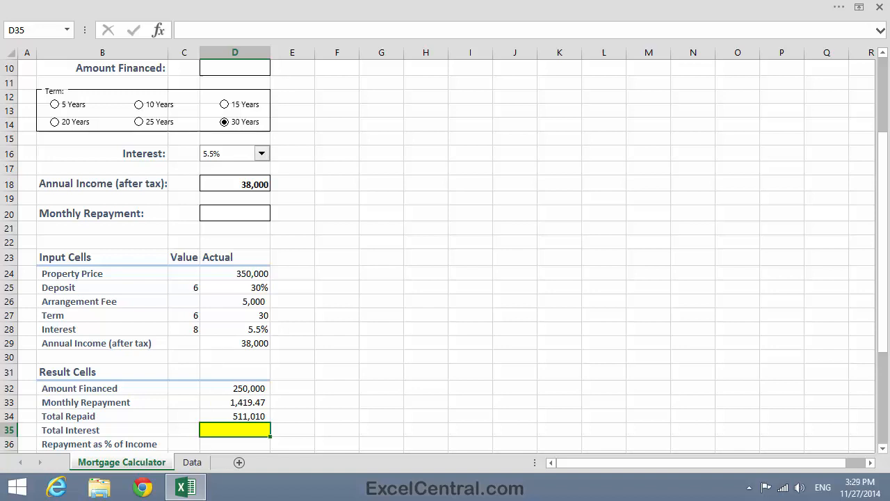
Enter the Total Interest formula =D34-D32 in cell D35, subtracting Amount Financed from Total Repaid
type("=")
left_click(239, 416)
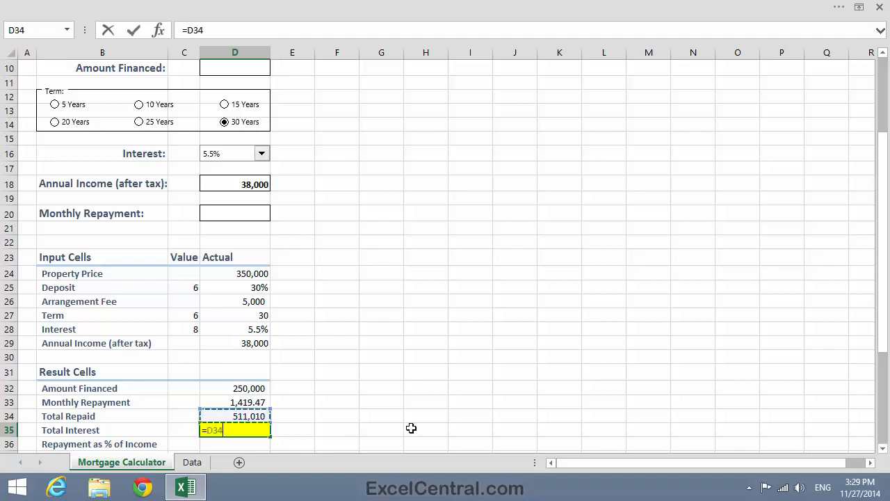
left_click(239, 388)
key("Return")
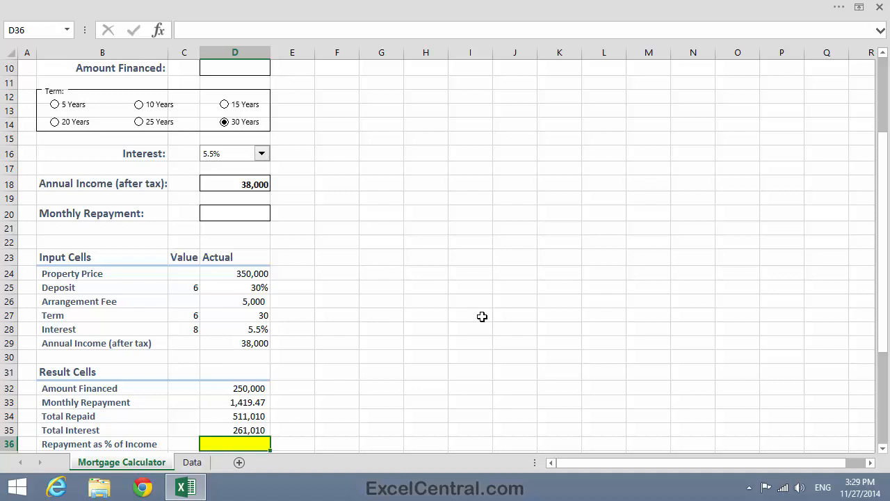
Enter the Repayment as % of Income formula =D33*12/D29 in cell D36
type("=")
left_click(256, 402)
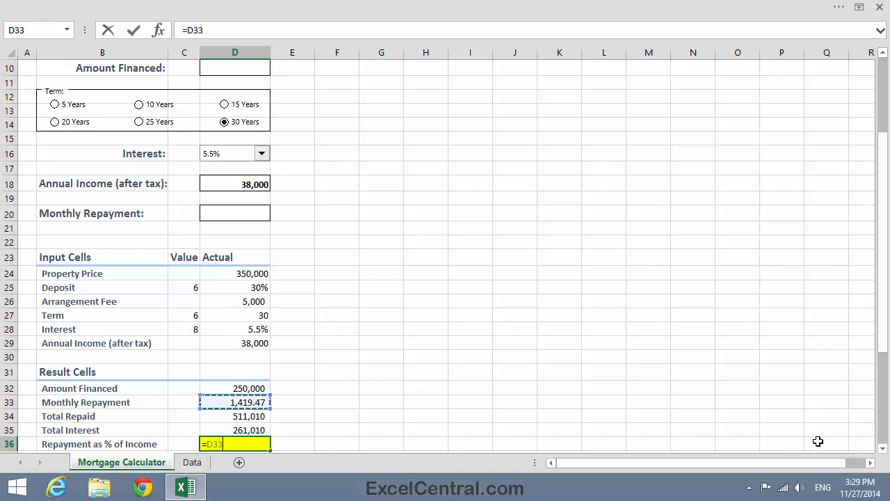
type("*12")
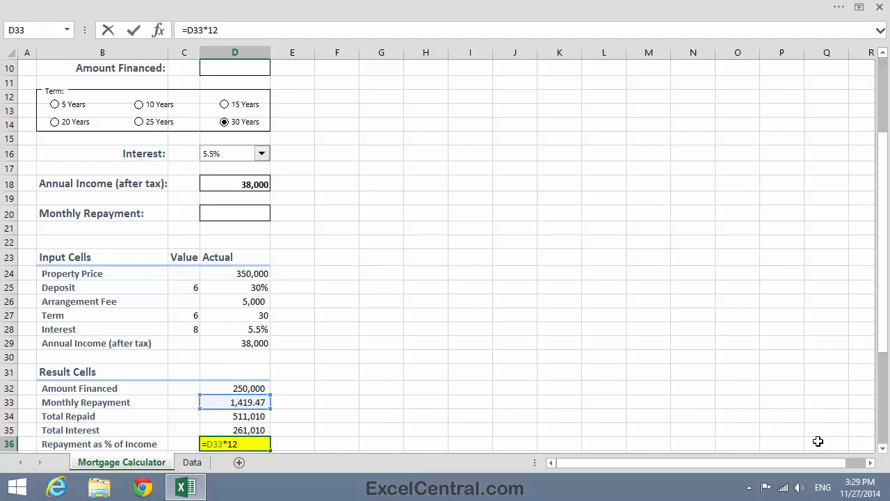
type("/")
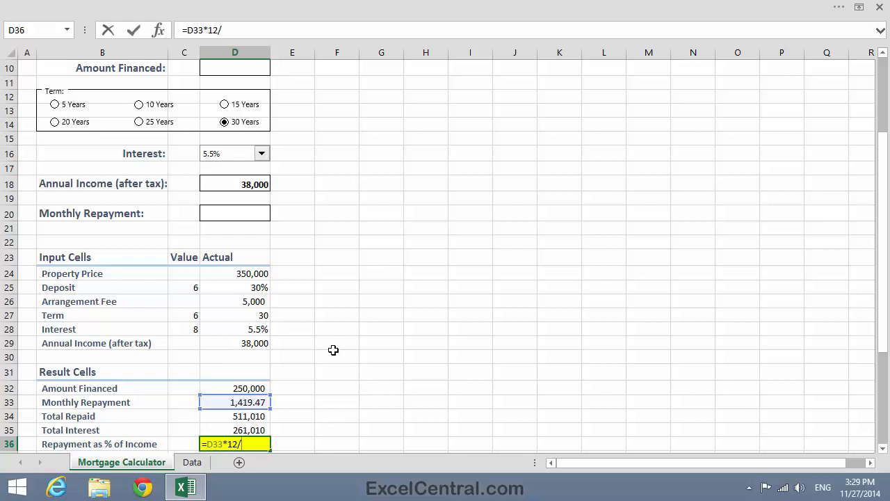
left_click(252, 345)
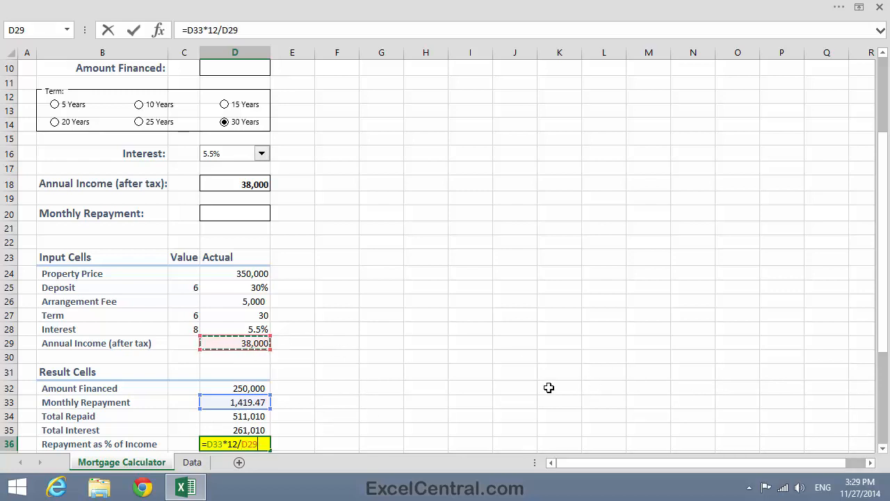
key("Return")
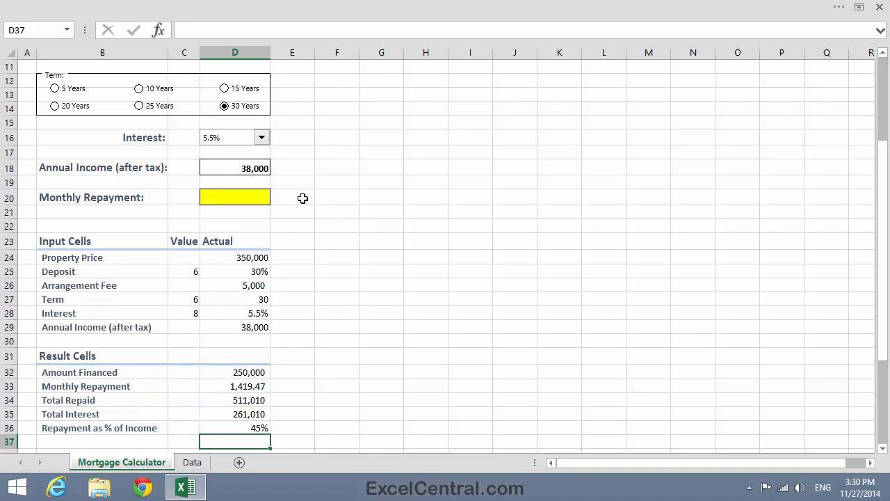
Link the Monthly Repayment cell D20 in the calculator form to the result cell with =D33
left_click(228, 198)
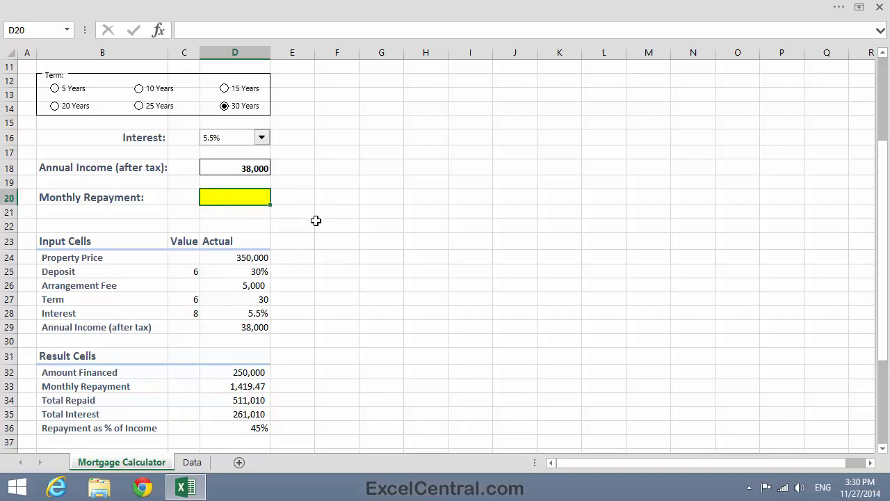
type("=")
left_click(242, 386)
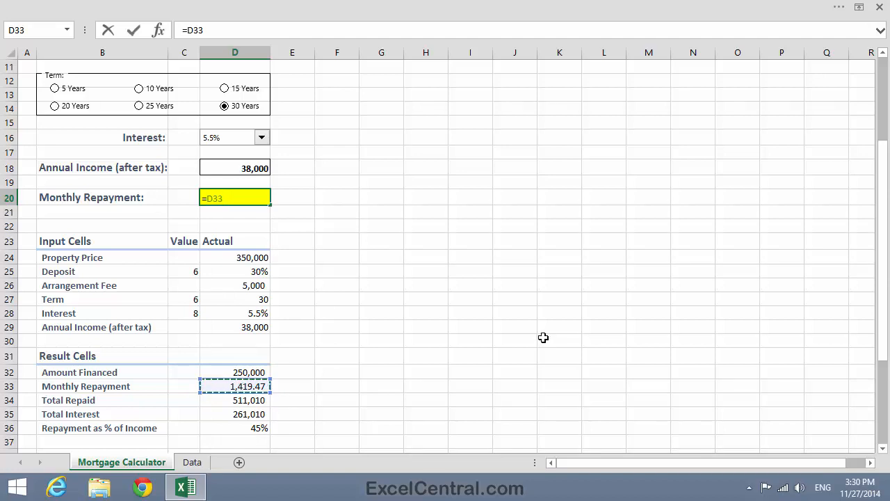
key("Return")
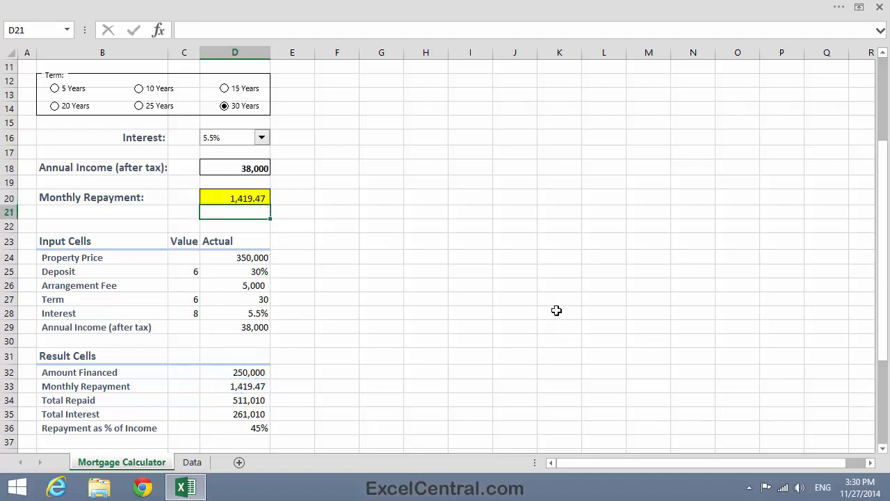
Link the Amount Financed cell D10 in the calculator form to the result cell with =D32
left_click(498, 272)
scroll(549, 259, "up", 4)
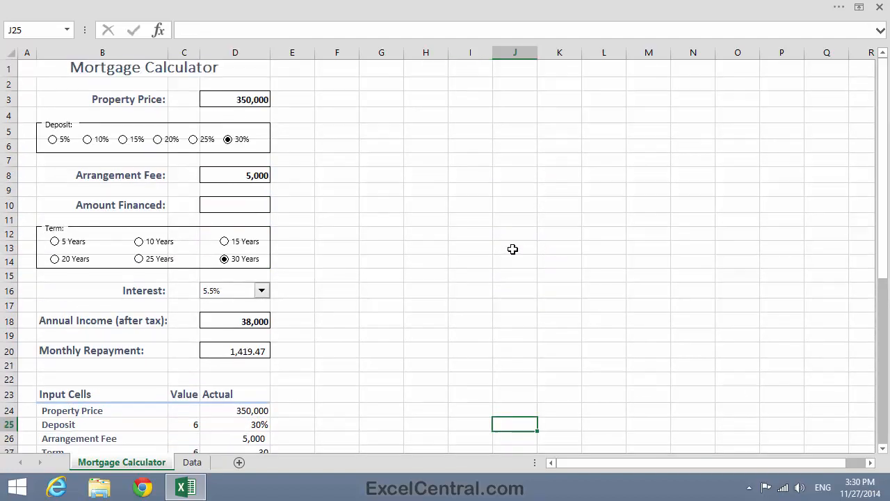
left_click(232, 202)
type("=")
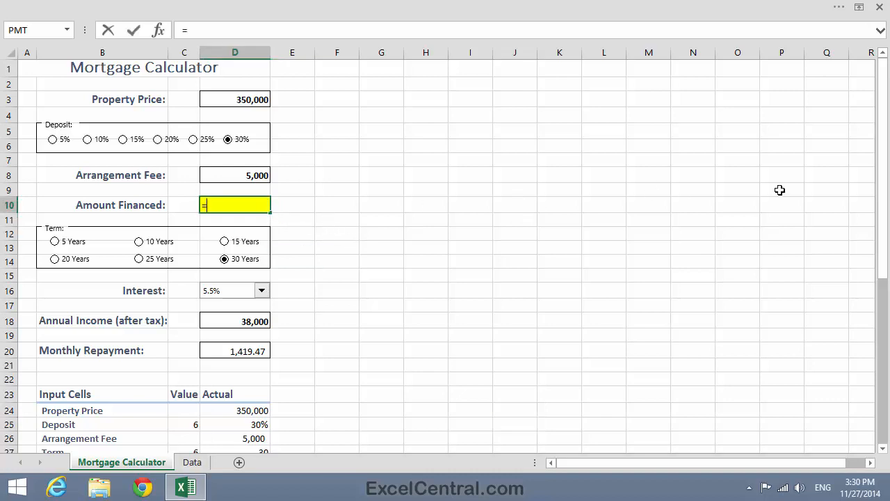
left_click_drag(882, 274, 858, 382)
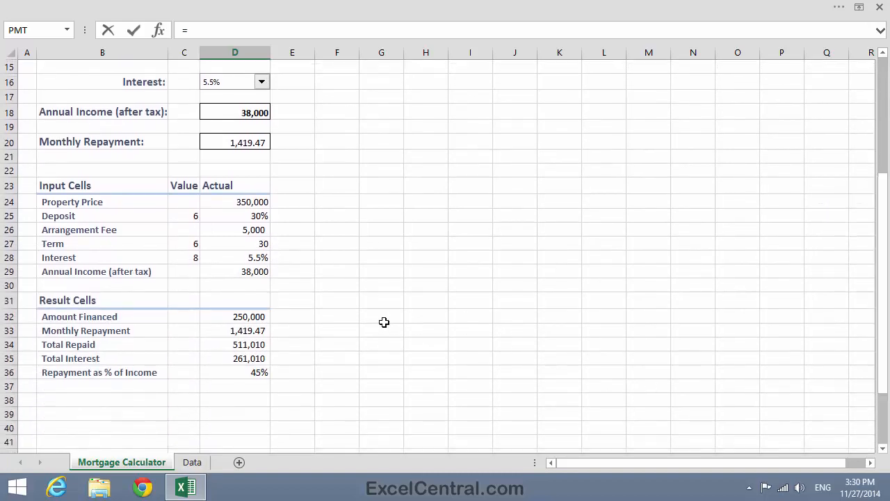
left_click(239, 318)
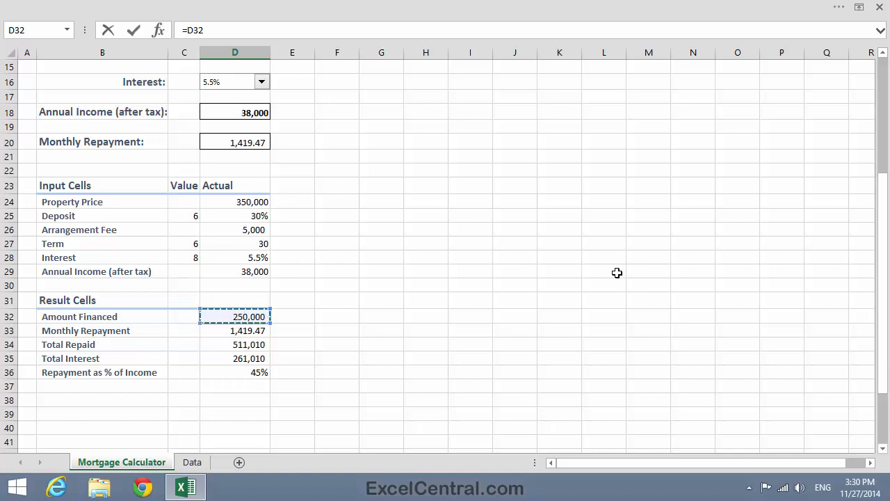
key("Return")
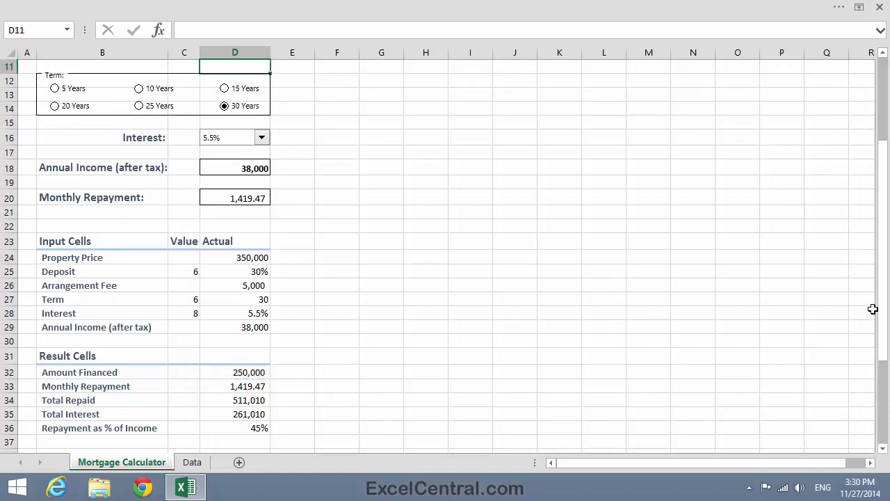
Choose a 20% deposit and a 25 Years term in the calculator form
left_click_drag(883, 320, 883, 201)
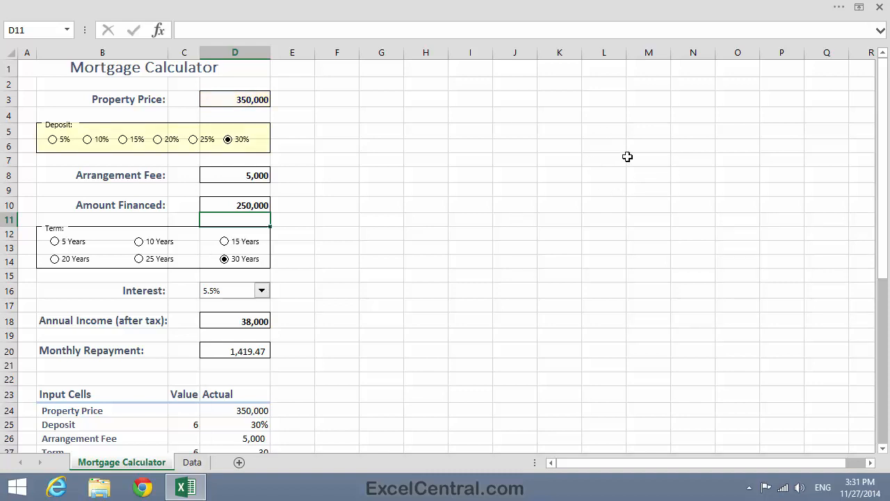
left_click(159, 140)
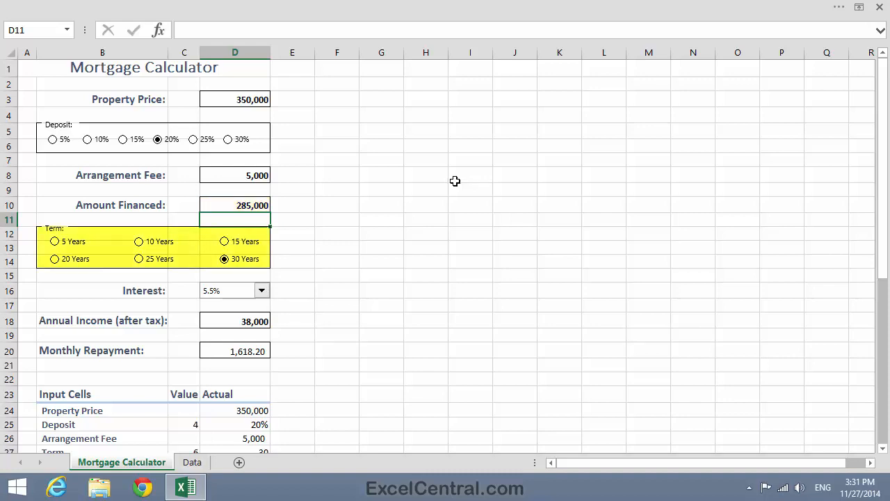
left_click(141, 261)
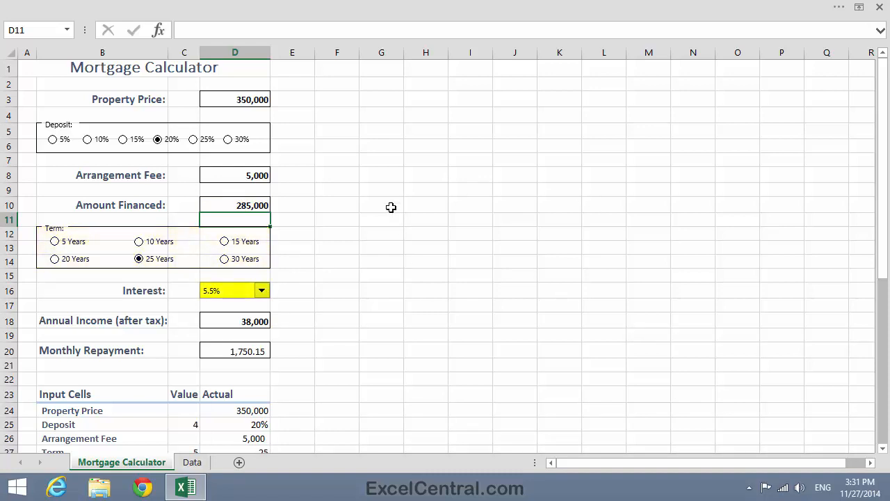
Set the calculator's interest rate to 5.0% and review the result cells below the form
left_click(262, 292)
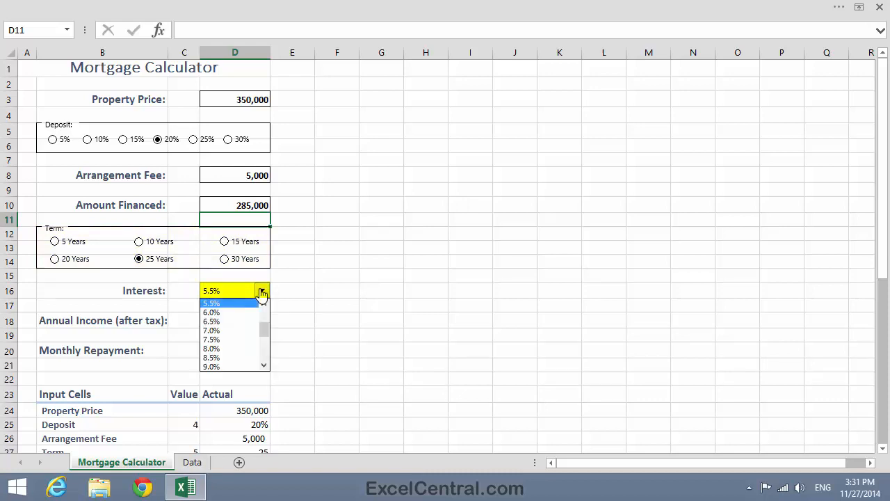
left_click(265, 304)
left_click(232, 303)
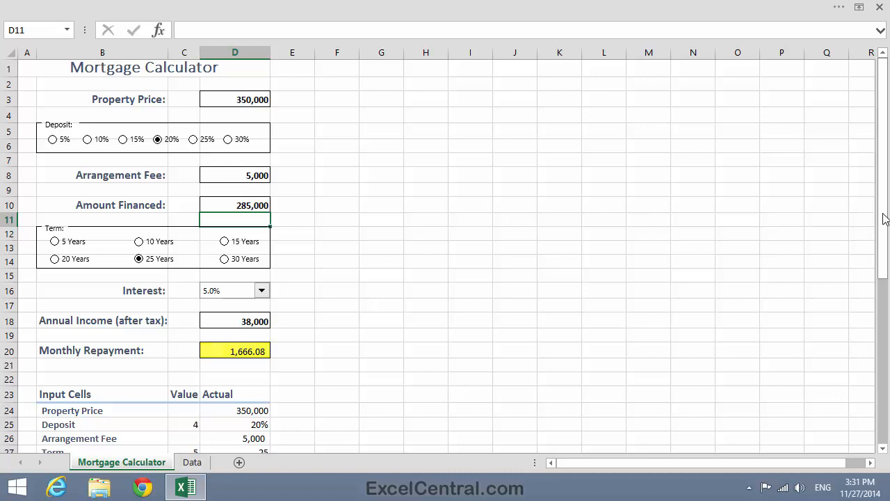
left_click_drag(884, 217, 876, 341)
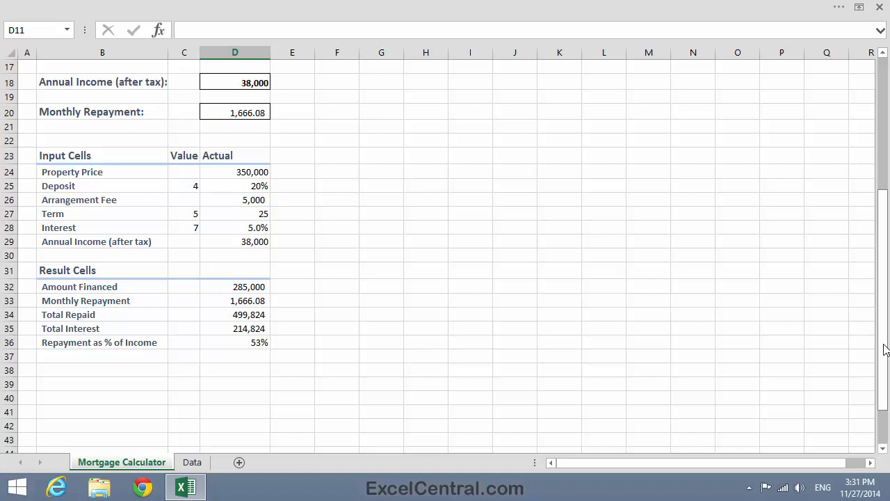
left_click_drag(881, 346, 879, 185)
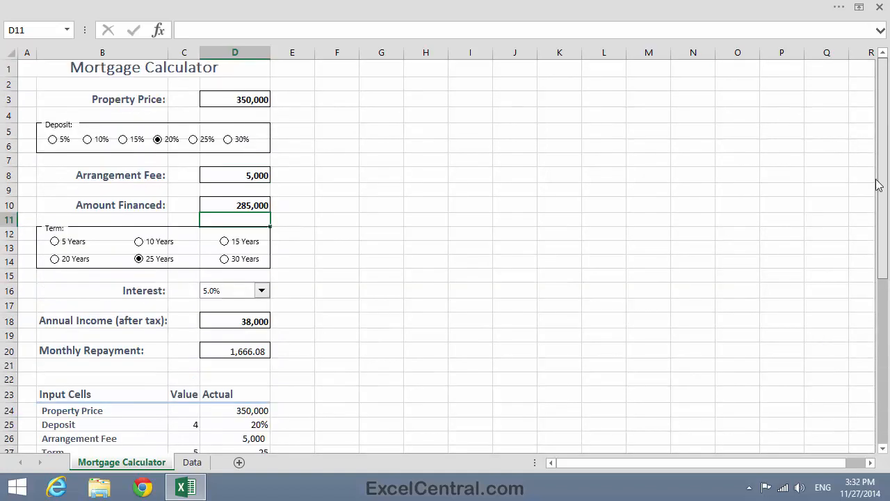
Restore the full ribbon display and save the workbook as Mortgage Calculator-5 in the Excel 2013 Expert Skills folder
left_click(860, 8)
left_click(797, 114)
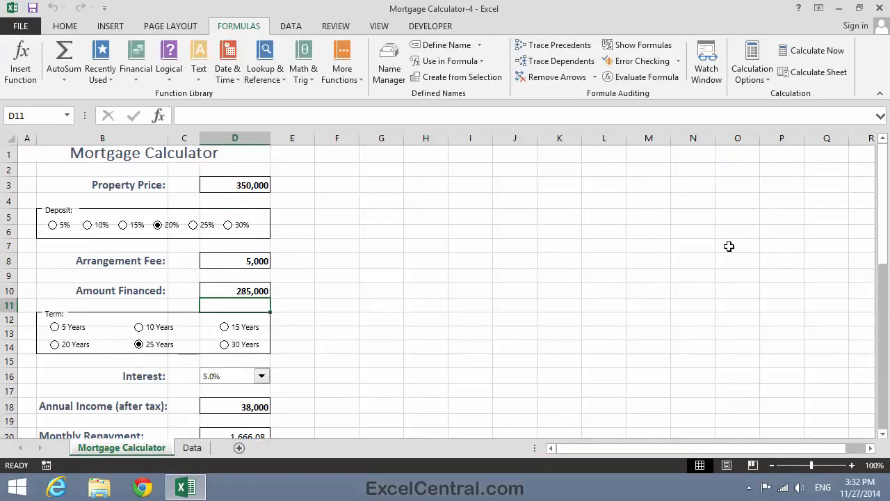
left_click(25, 26)
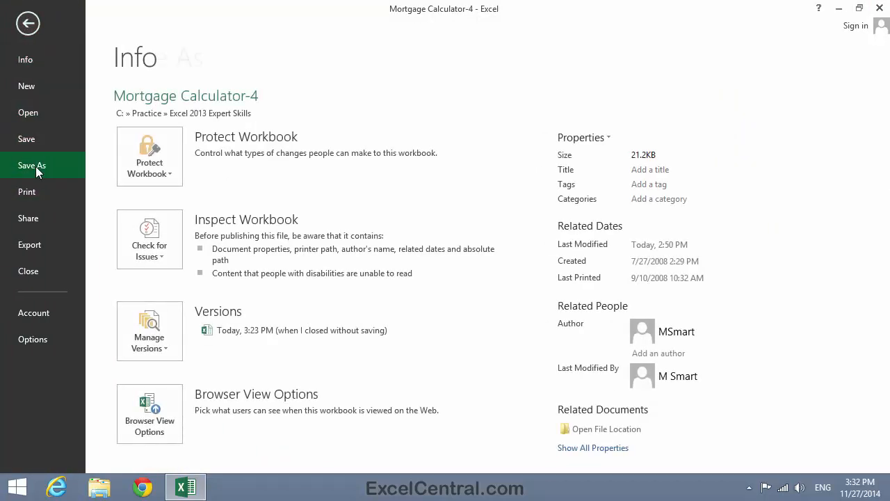
left_click(36, 166)
left_click(345, 430)
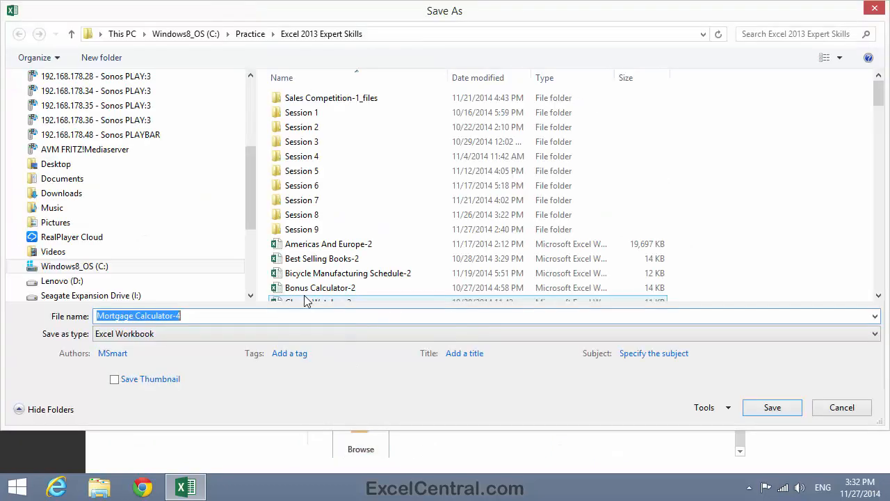
left_click(192, 316)
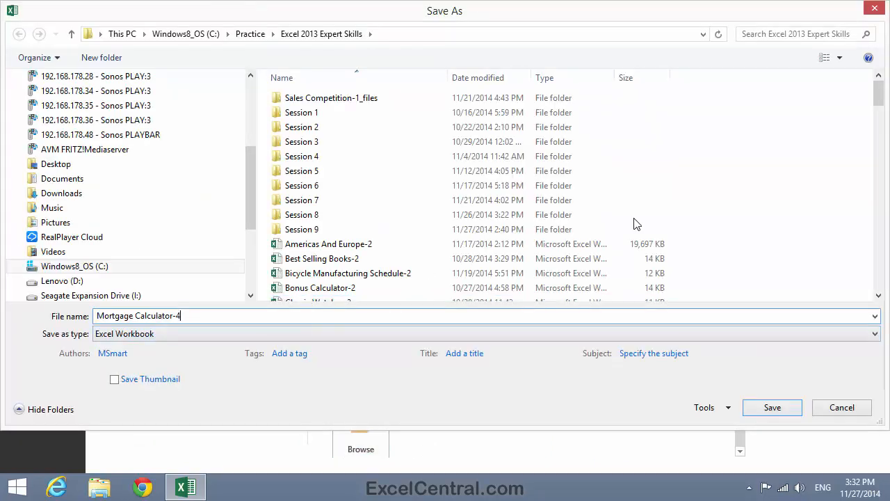
key("BackSpace")
type("5")
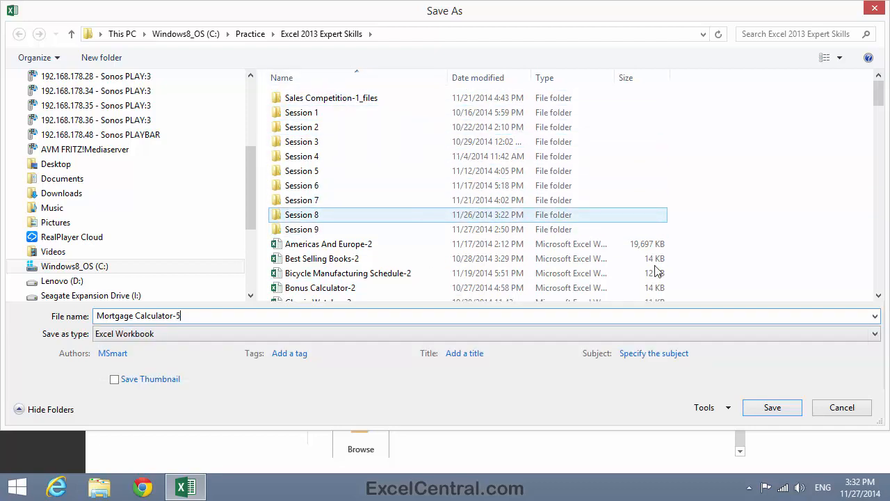
left_click(773, 408)
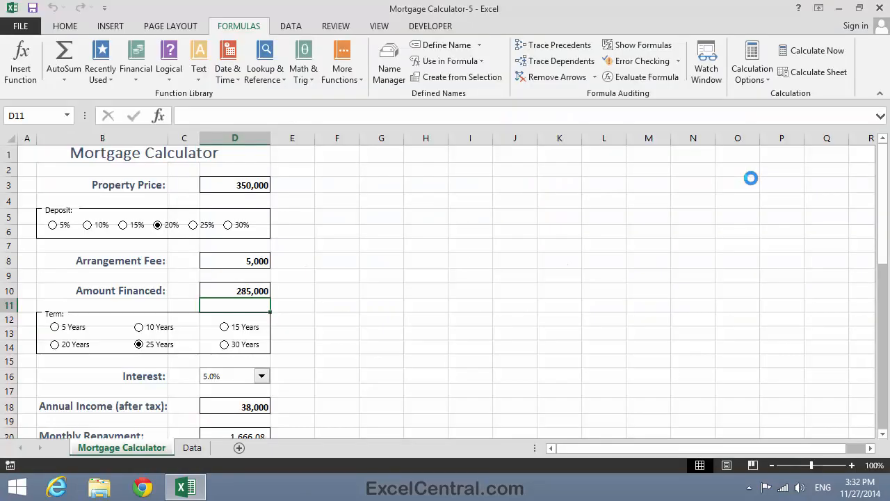